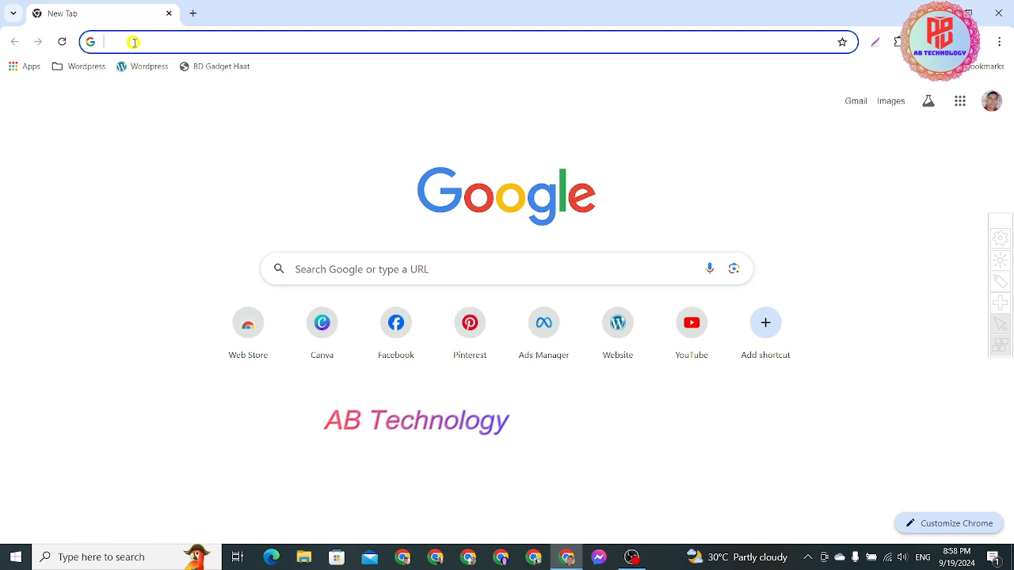
Open the YouTube website at youtube.com in the browser
type("yout")
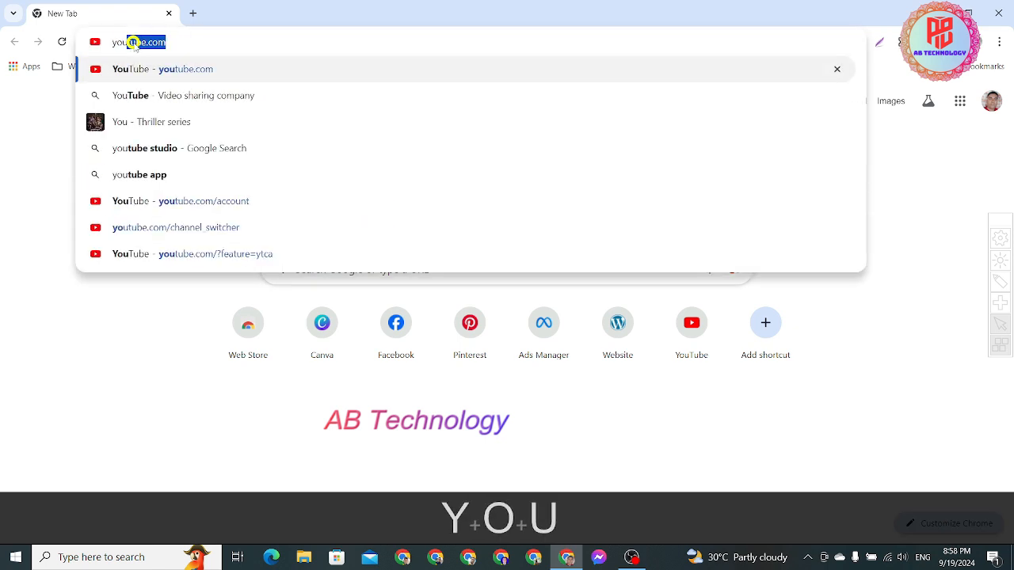
type("ub.c")
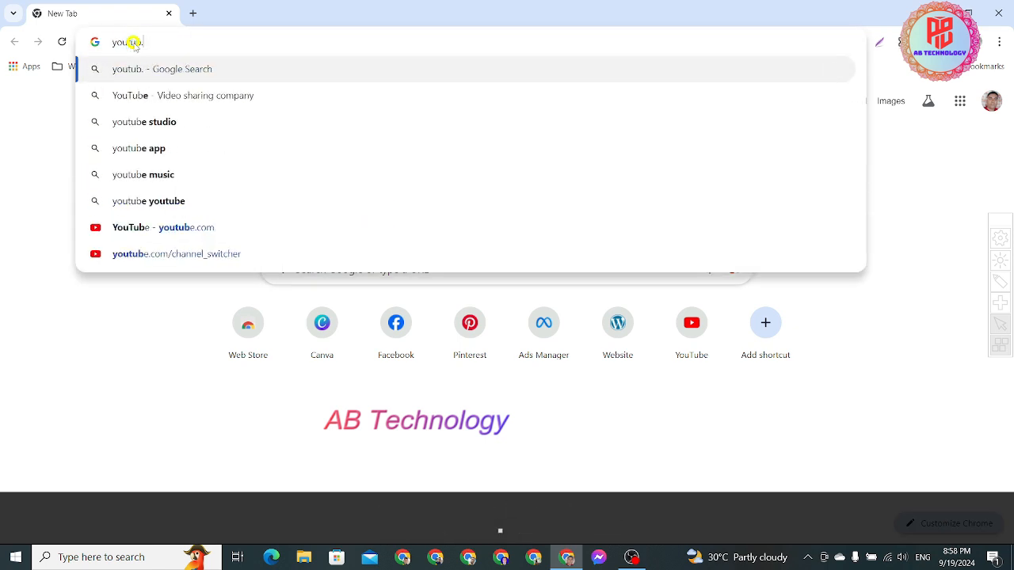
type("om")
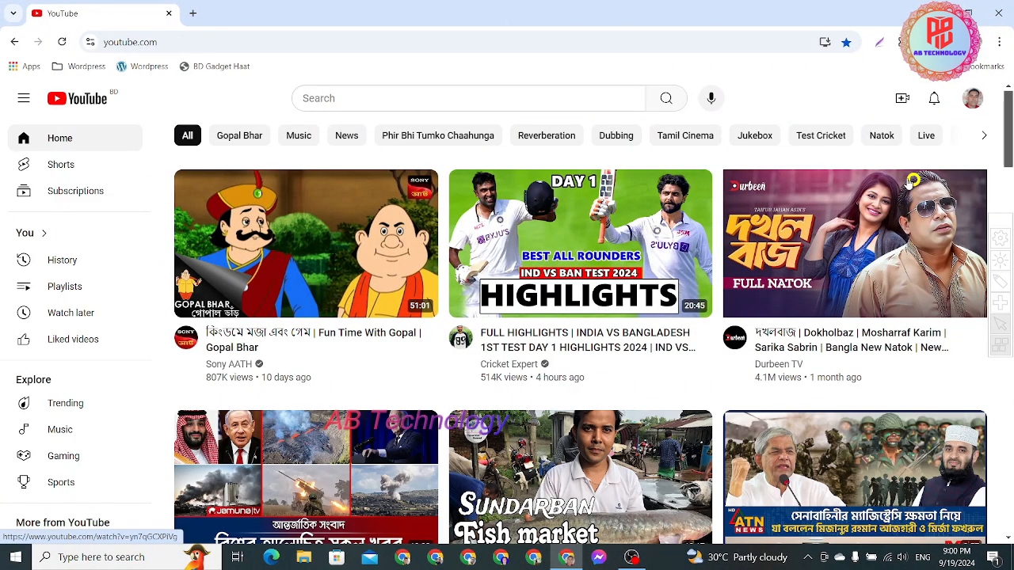
Show all channels belonging to the signed-in account and open the form for creating a new channel
mouse_move(904, 167)
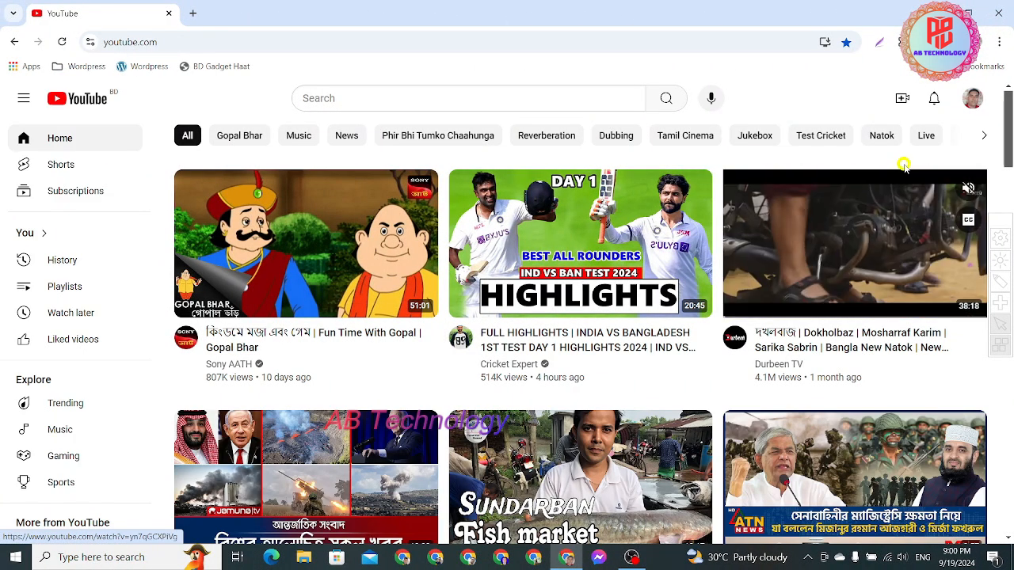
left_click(971, 98)
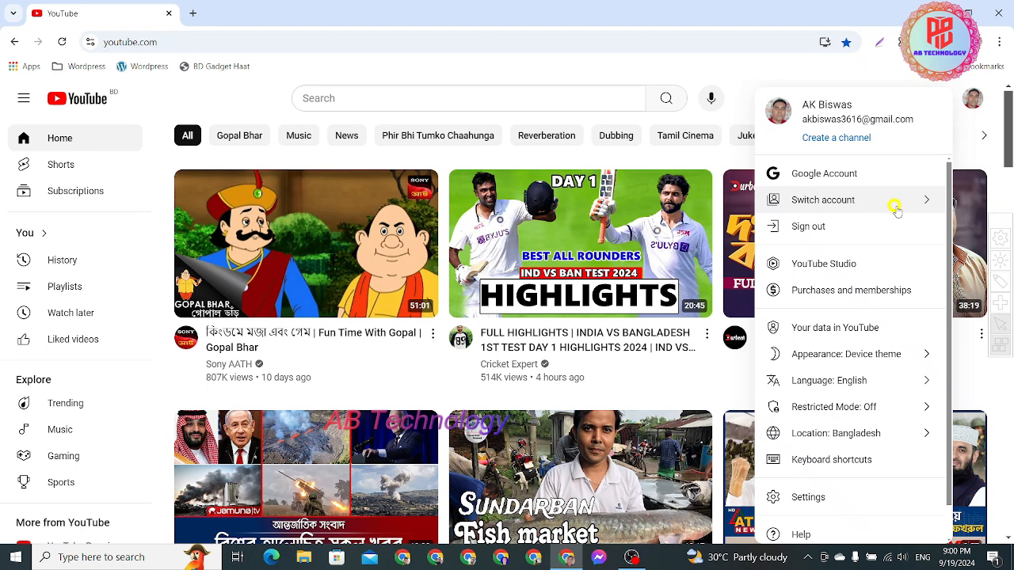
left_click(919, 203)
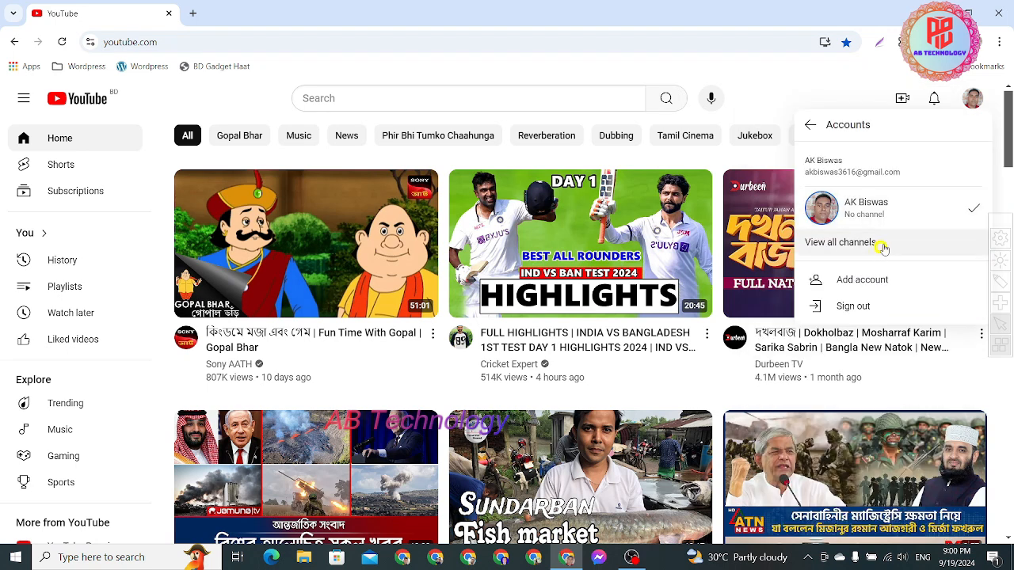
left_click(852, 242)
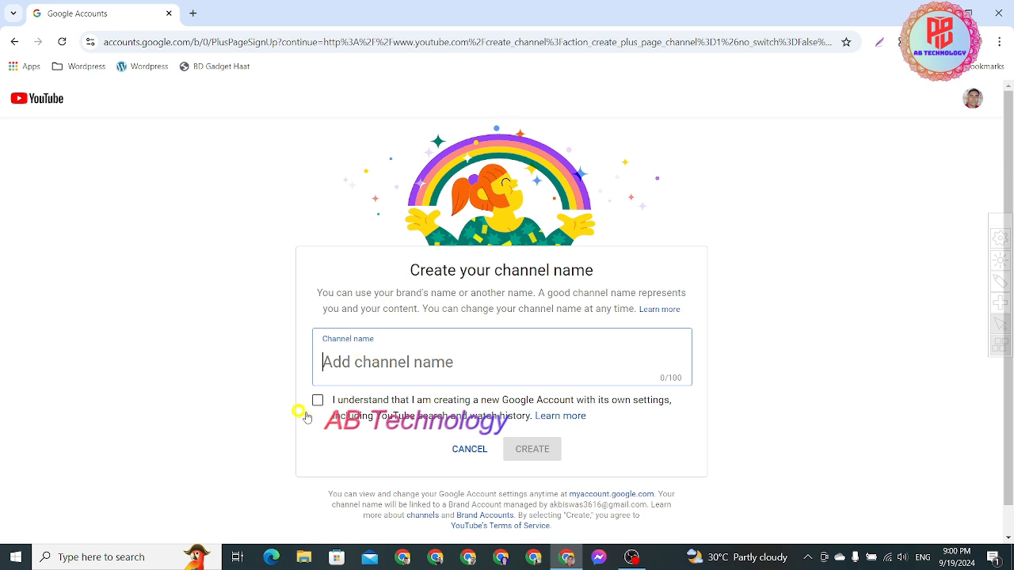
Create a new channel named AB Technology, accepting that it makes a new Google Account with its own settings
left_click(378, 358)
type("AB Technol")
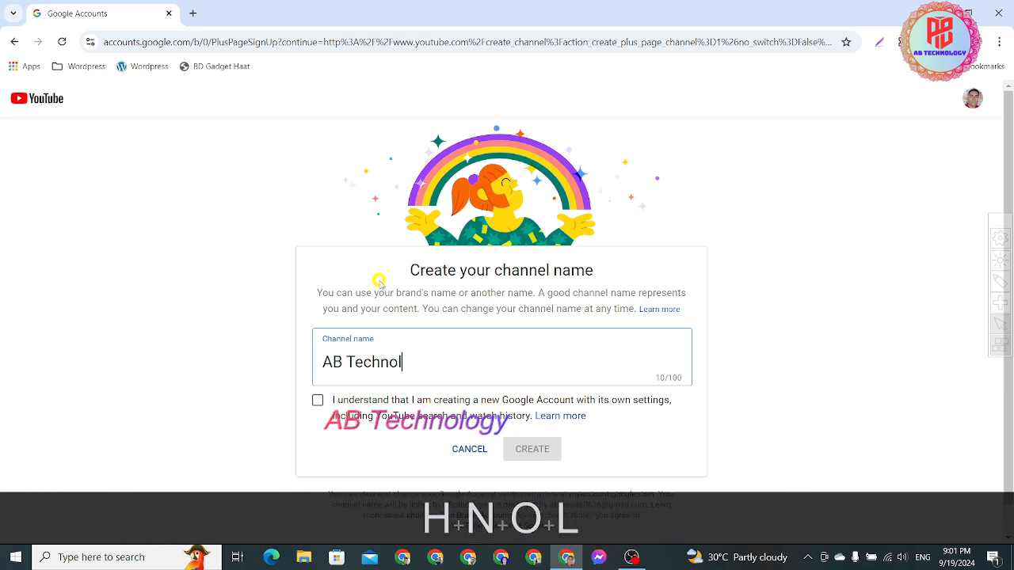
type("ogy")
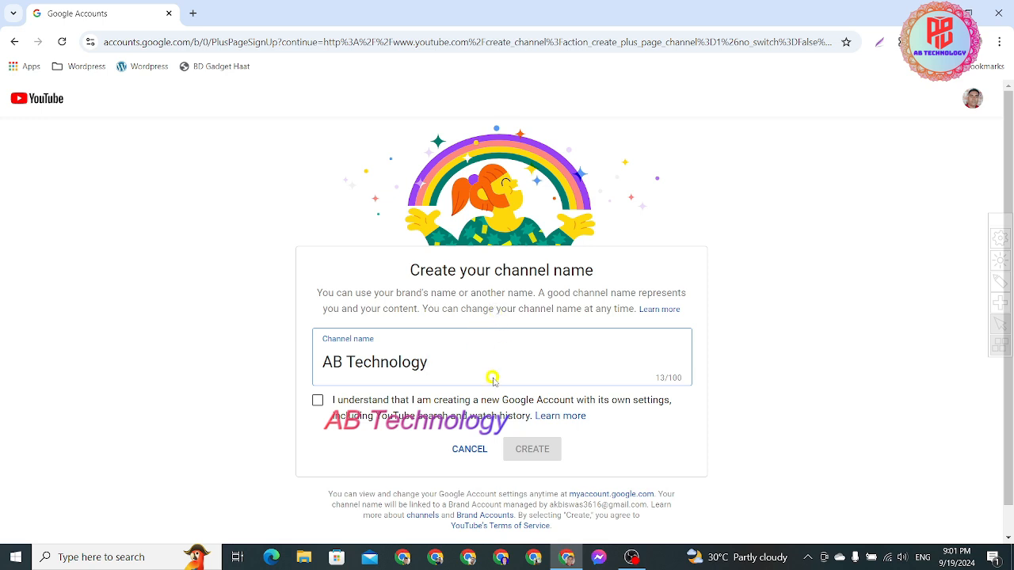
left_click(319, 402)
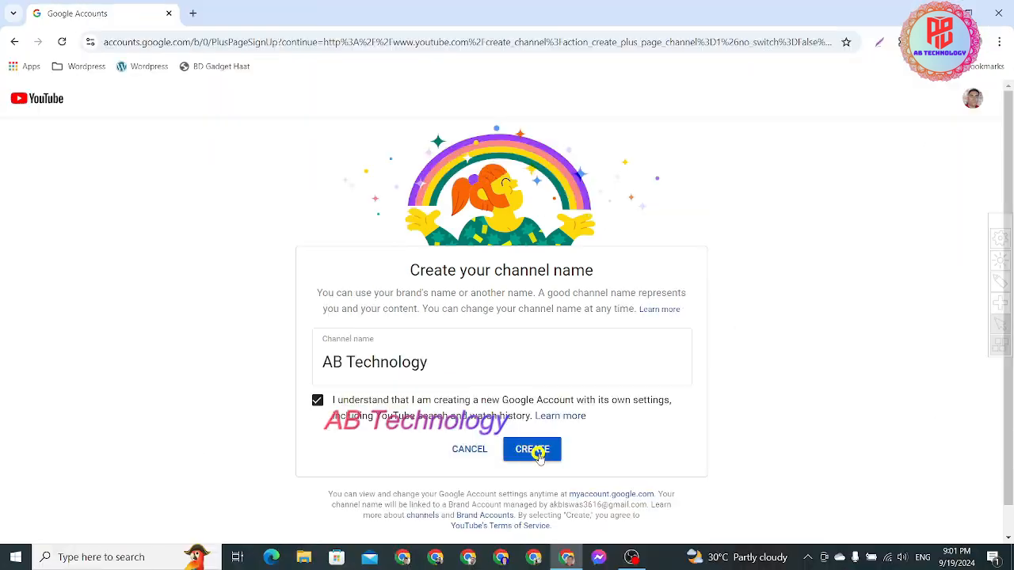
left_click(538, 454)
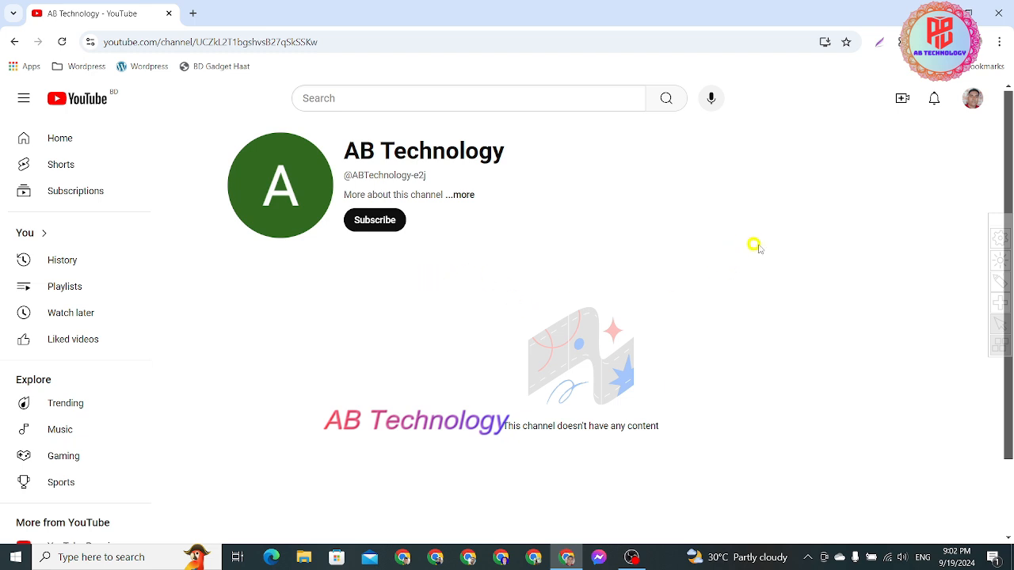
Look at the About details of the AB Technology channel and close them again
left_click(464, 198)
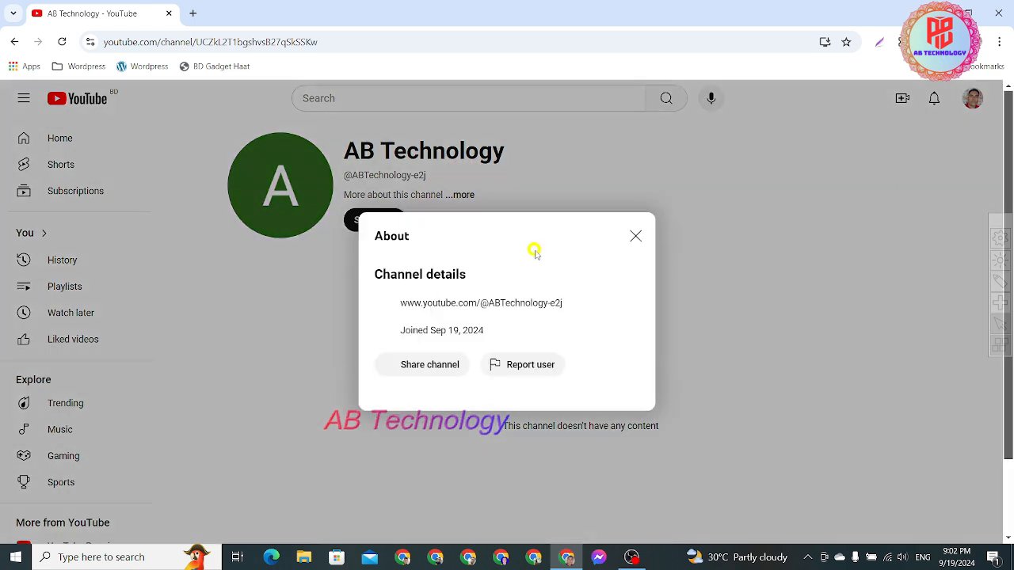
left_click(635, 237)
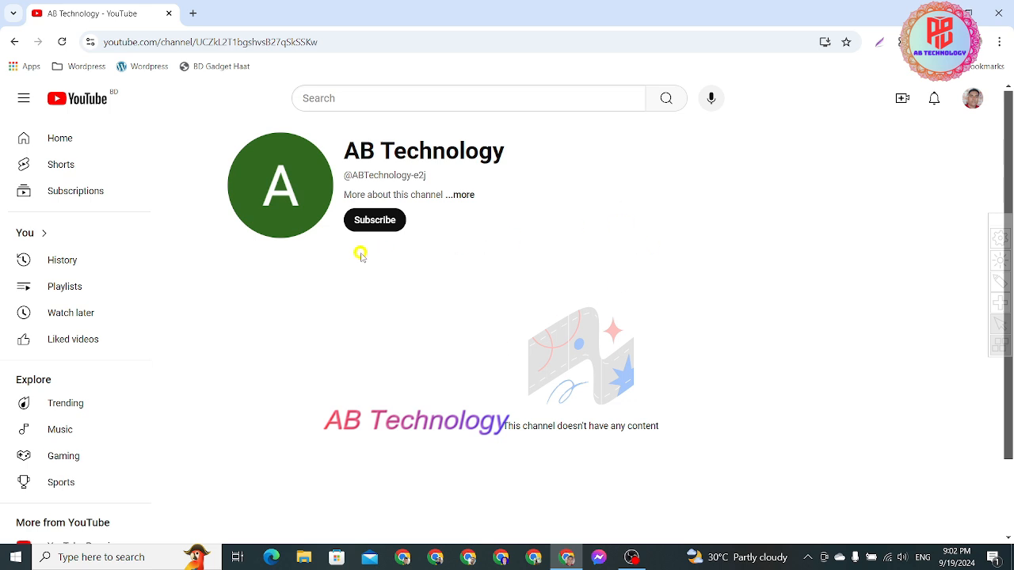
scroll(716, 262, "down", 1)
scroll(727, 252, "up", 1)
left_click(973, 98)
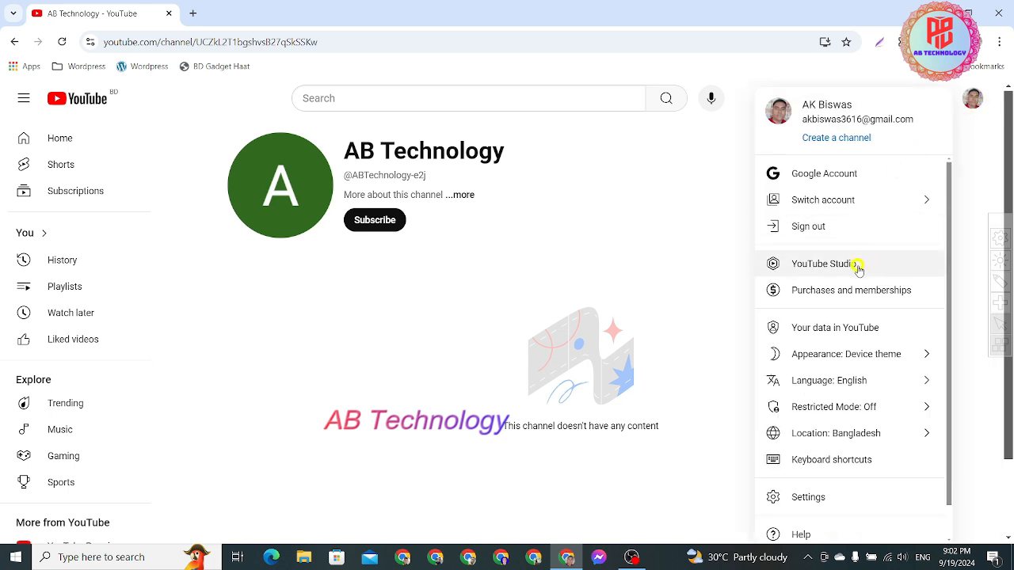
left_click(858, 268)
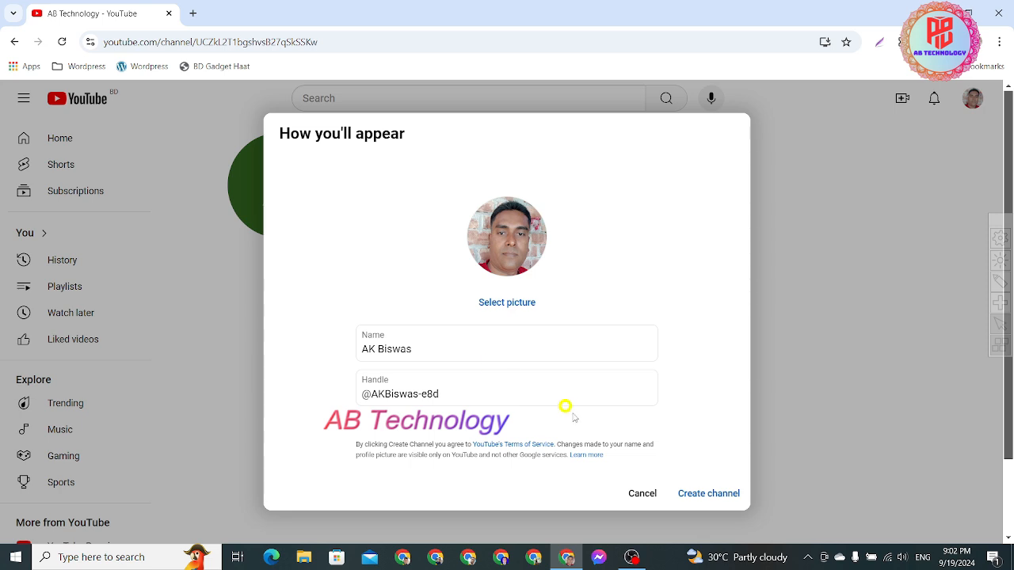
left_click(642, 494)
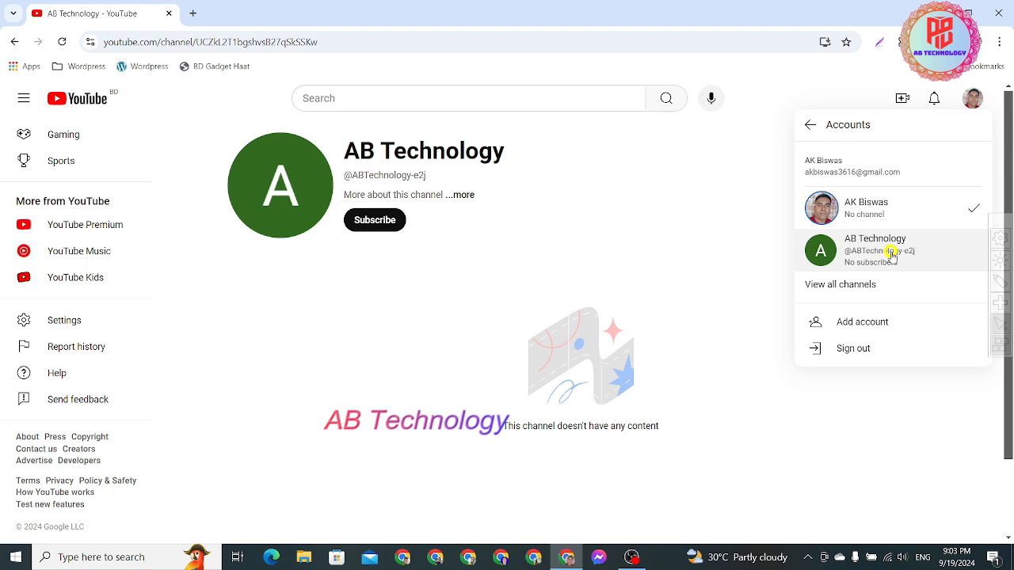
Switch to the AB Technology channel and open its channel customization, dismissing the Studio welcome and dark theme notices
left_click(891, 252)
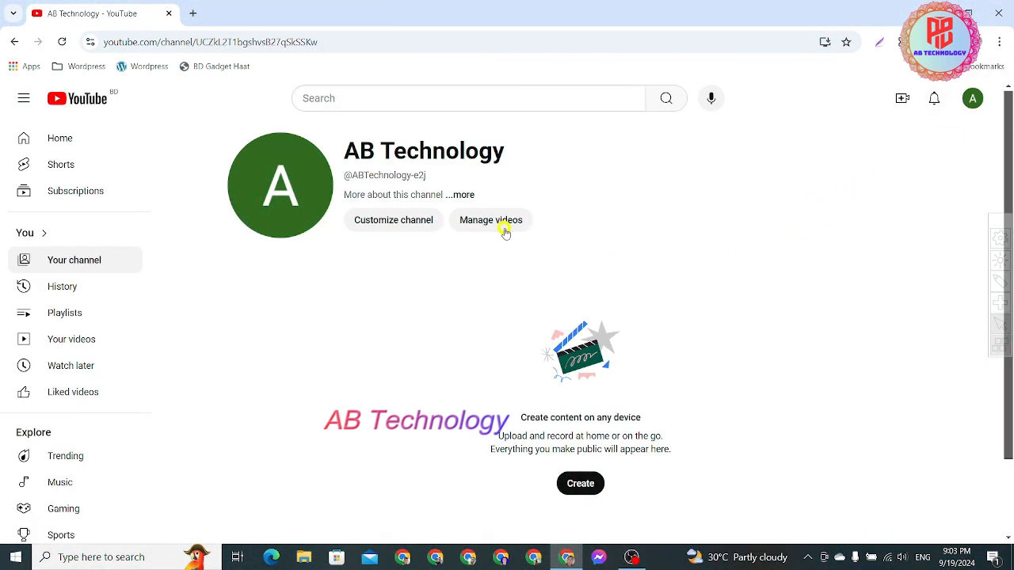
left_click(380, 219)
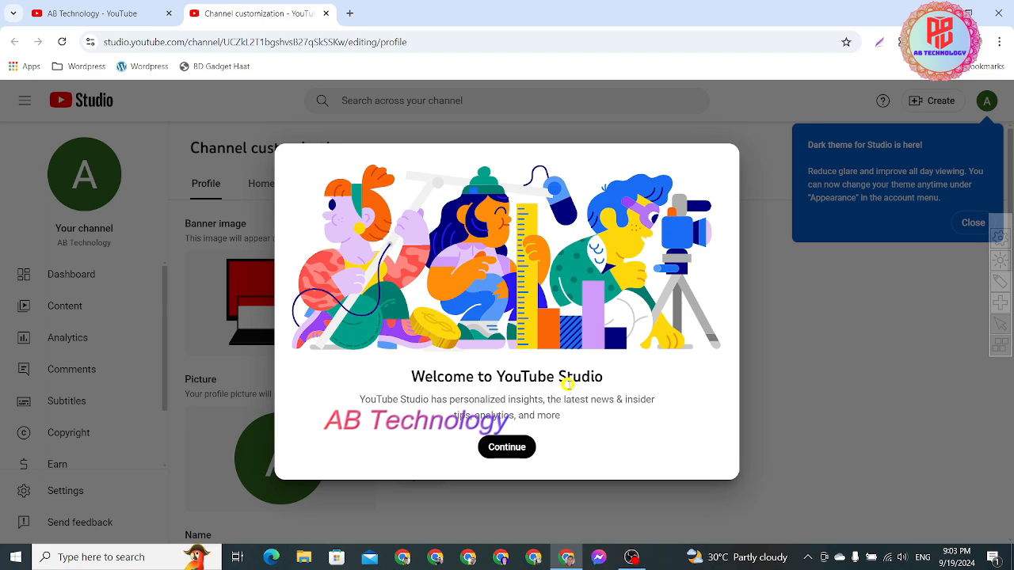
left_click(513, 448)
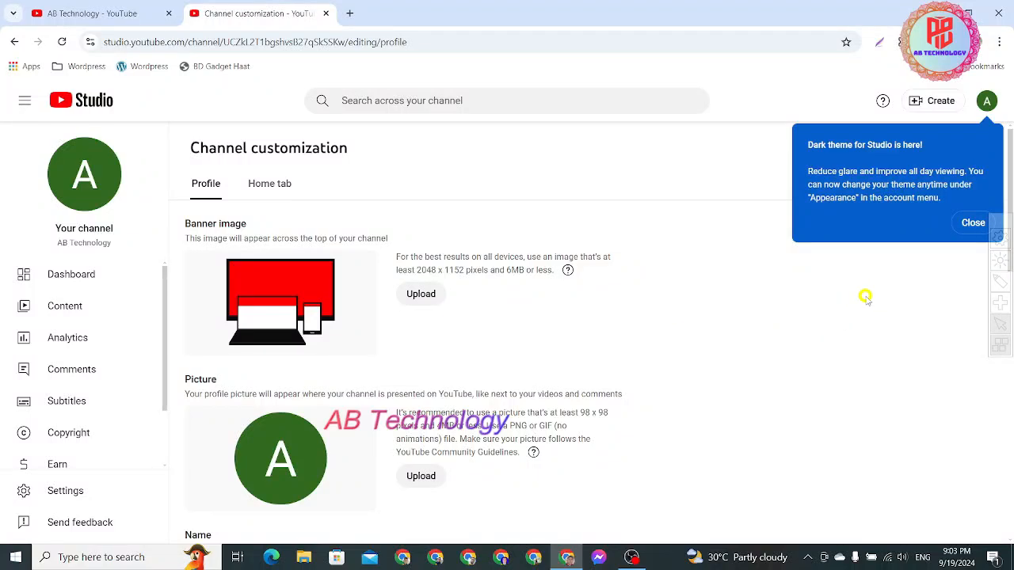
left_click(973, 224)
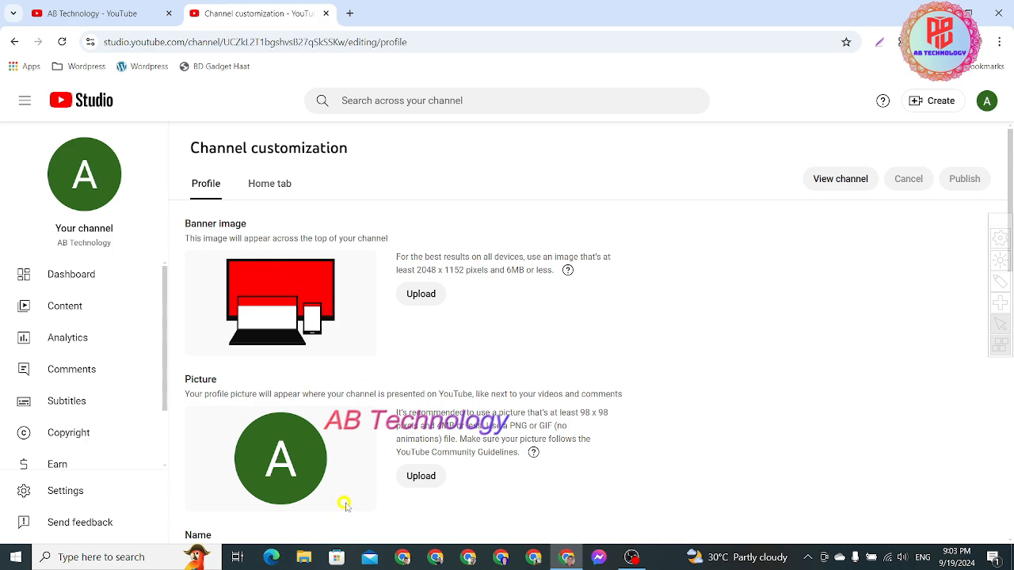
Upload the YouTube Banner picture from the Cover Image folder on drive D as the channel's banner image
scroll(420, 476, "down", 3)
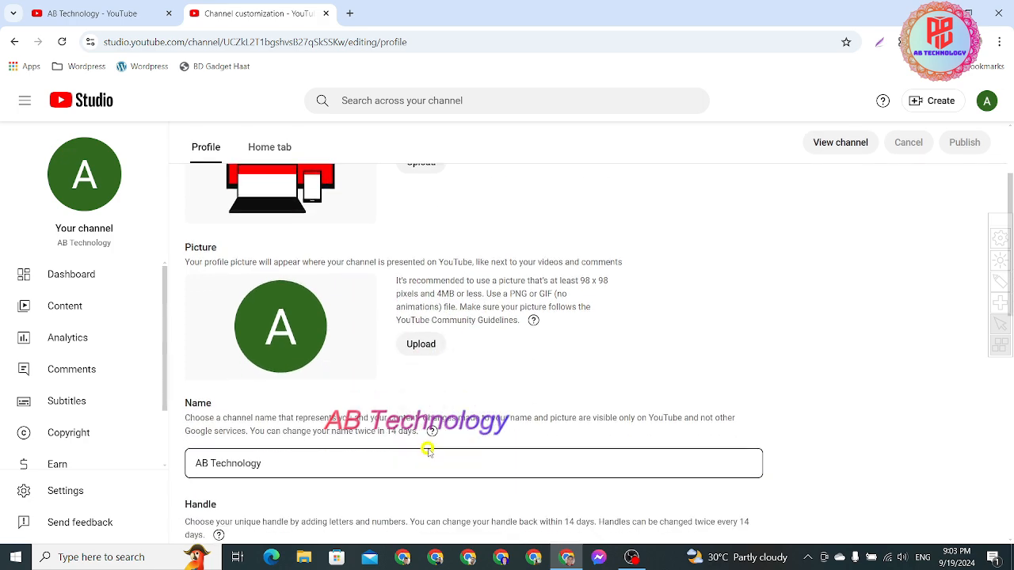
scroll(430, 435, "up", 3)
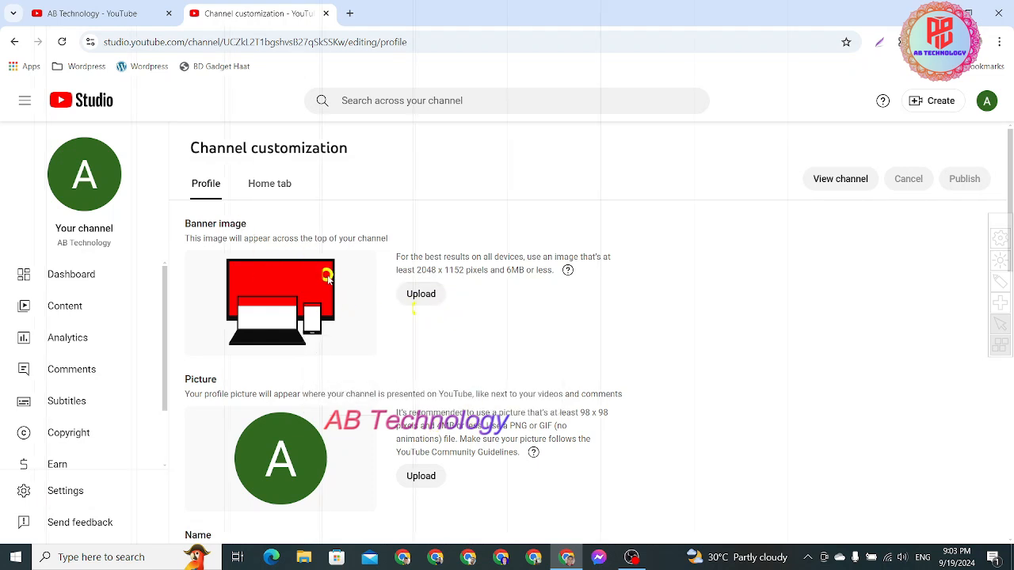
left_click(425, 296)
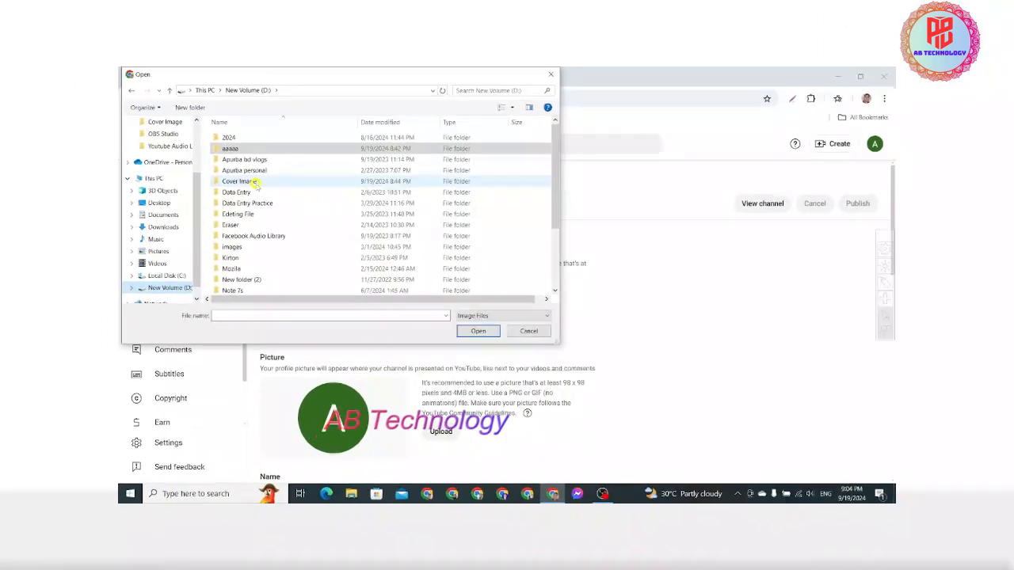
double_click(255, 182)
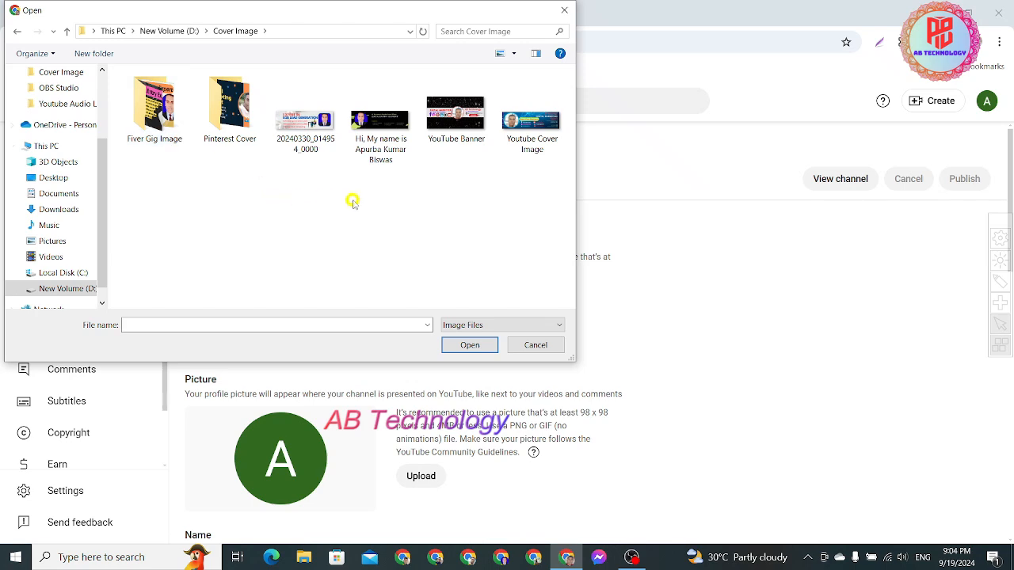
left_click(457, 143)
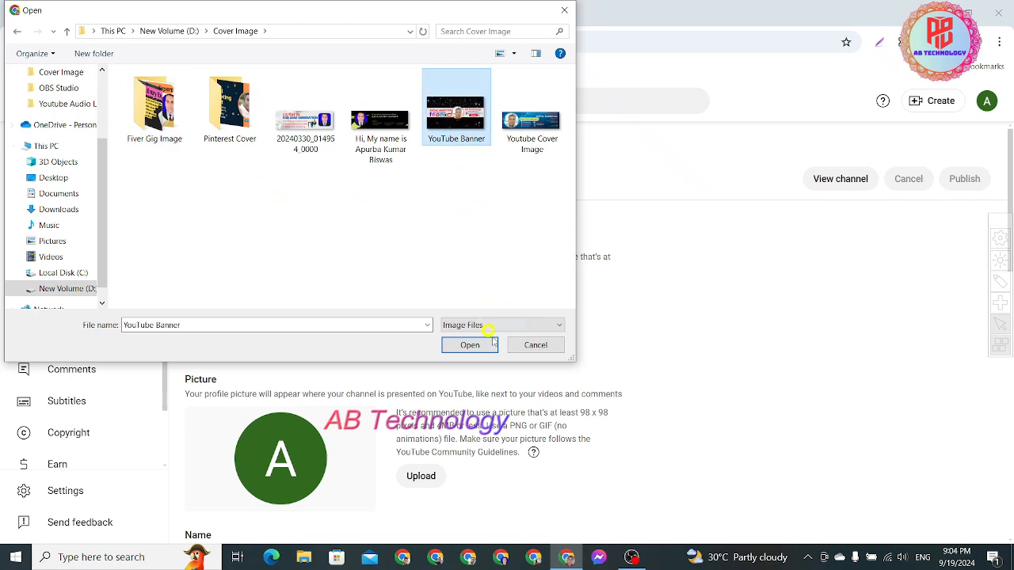
left_click(469, 347)
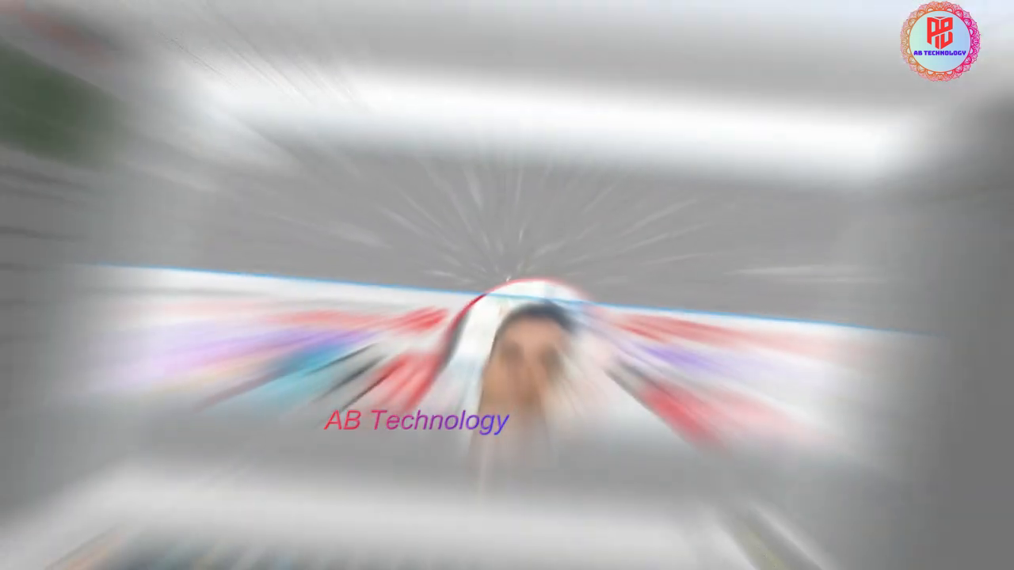
left_click(787, 488)
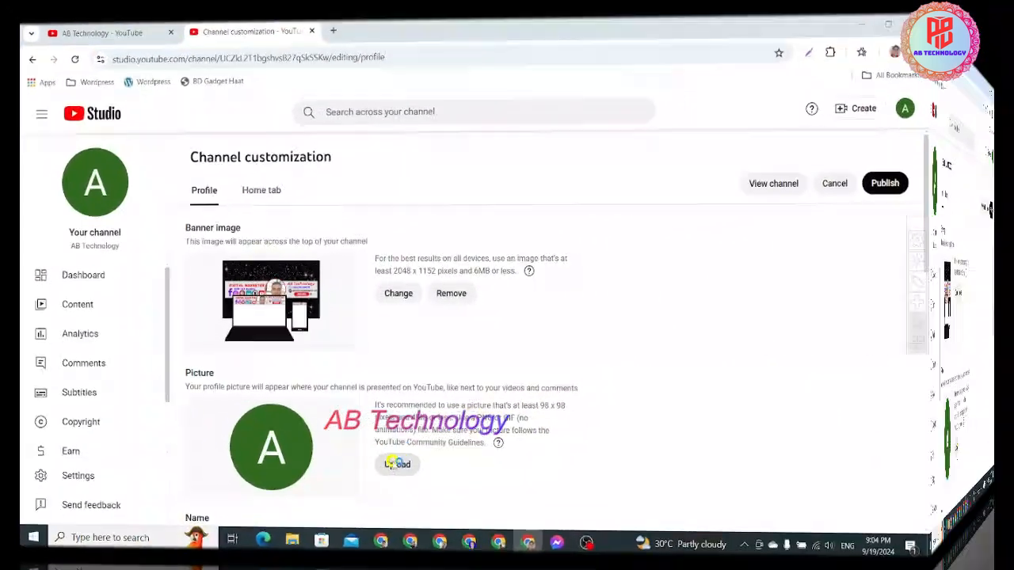
Upload AB_TECHNOLOGY-removebg-preview from the Apurba bd vlogs > Canva > Logo folder as the channel's profile picture, keeping the default crop
left_click(644, 430)
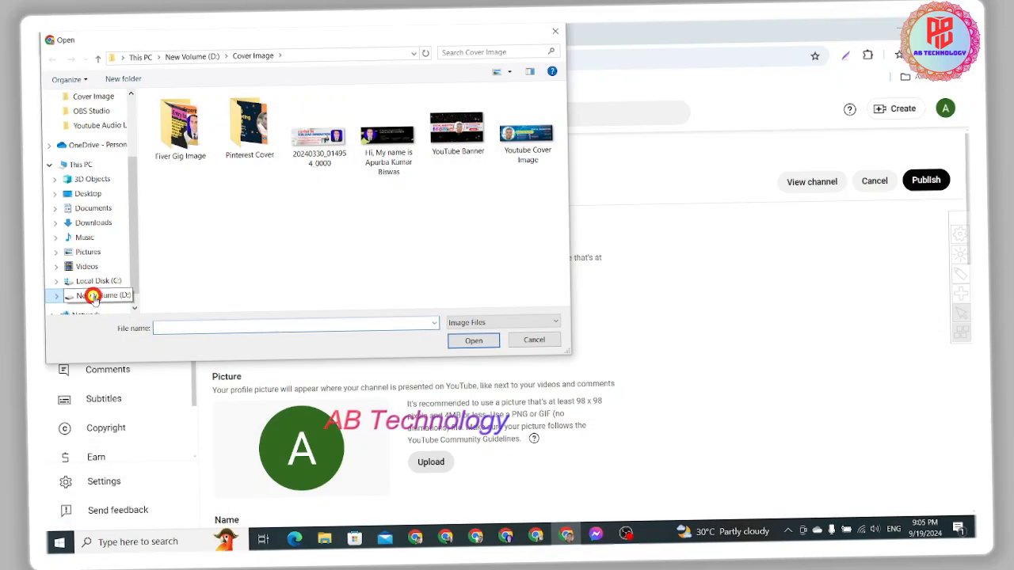
left_click(63, 289)
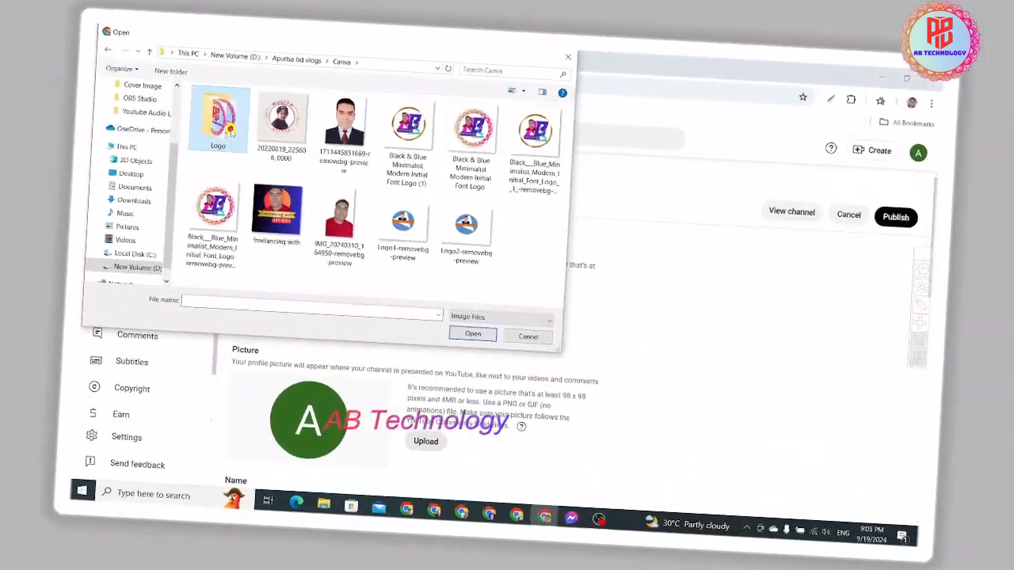
double_click(230, 132)
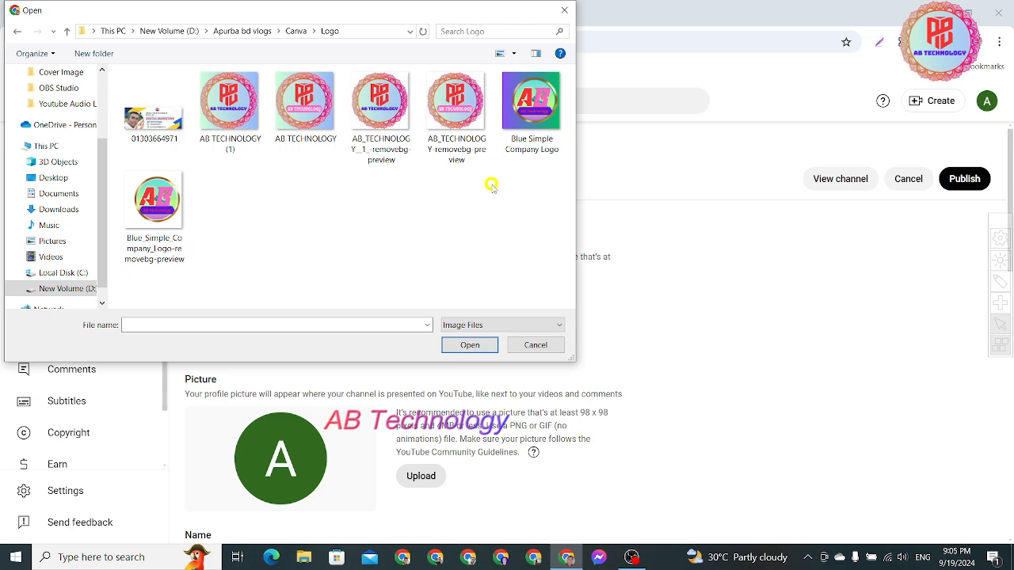
left_click(449, 111)
left_click(465, 346)
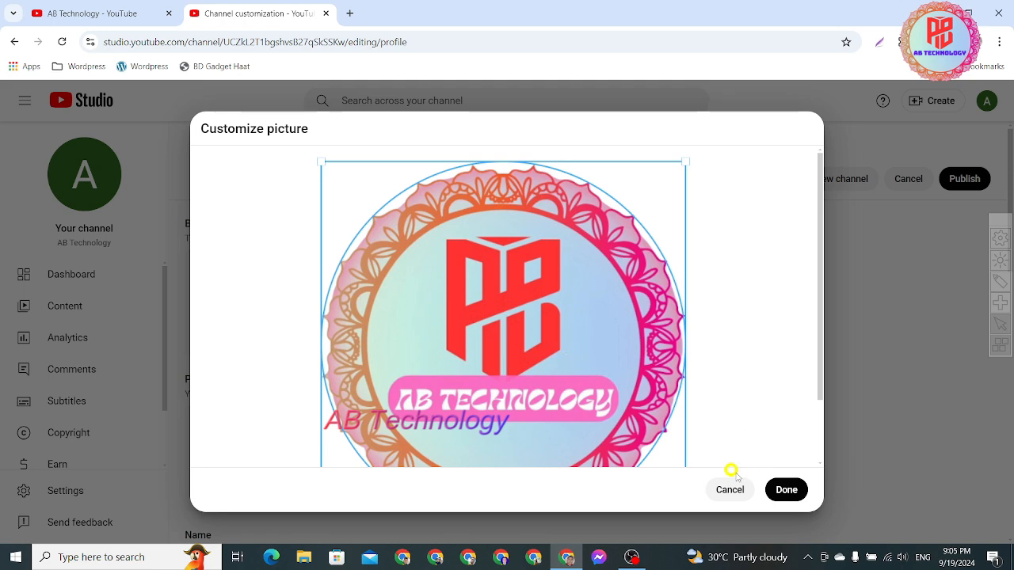
scroll(641, 331, "down", 1)
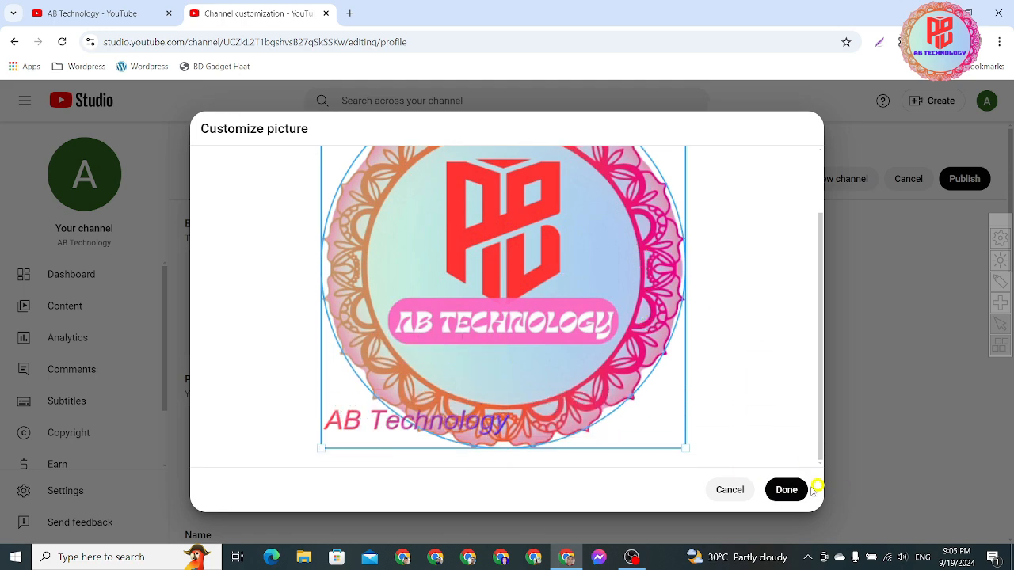
left_click(782, 489)
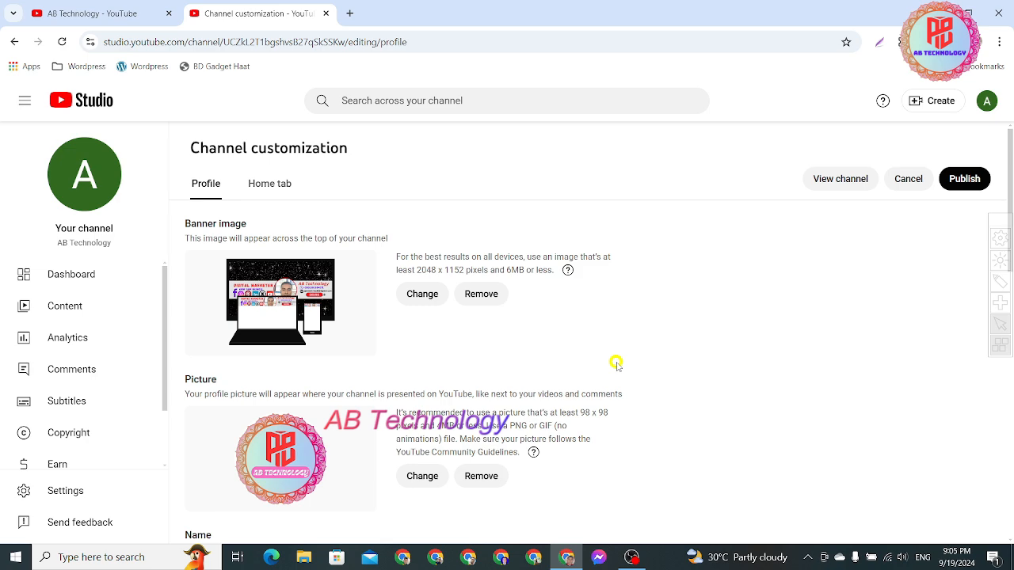
scroll(618, 342, "down", 3)
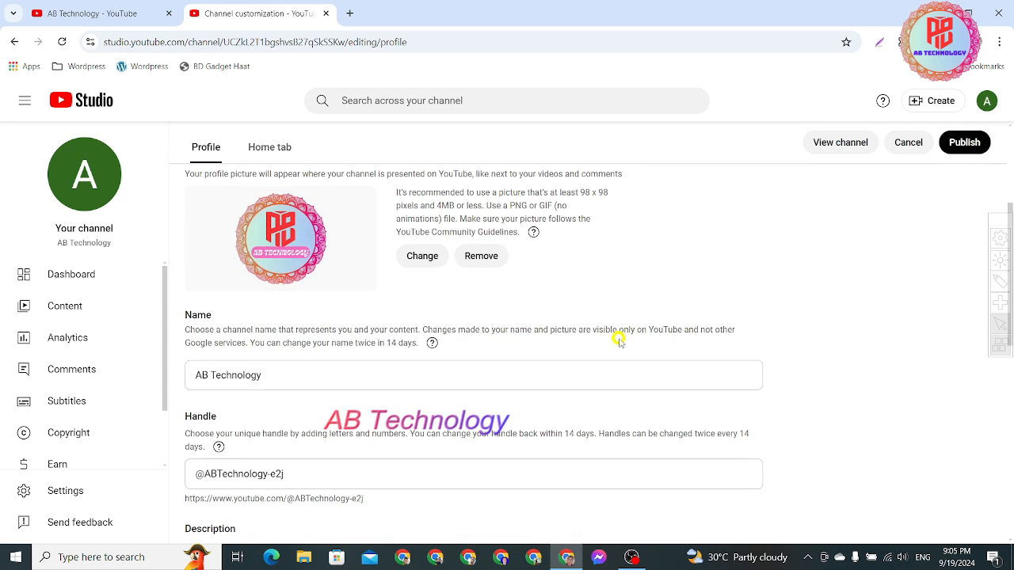
scroll(616, 335, "up", 2)
scroll(618, 333, "down", 3)
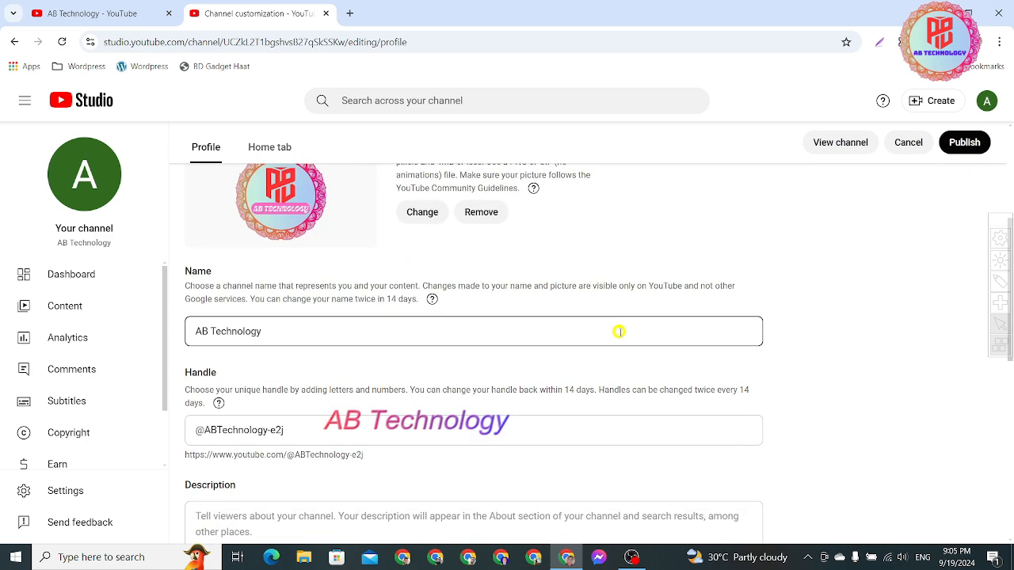
scroll(602, 325, "down", 1)
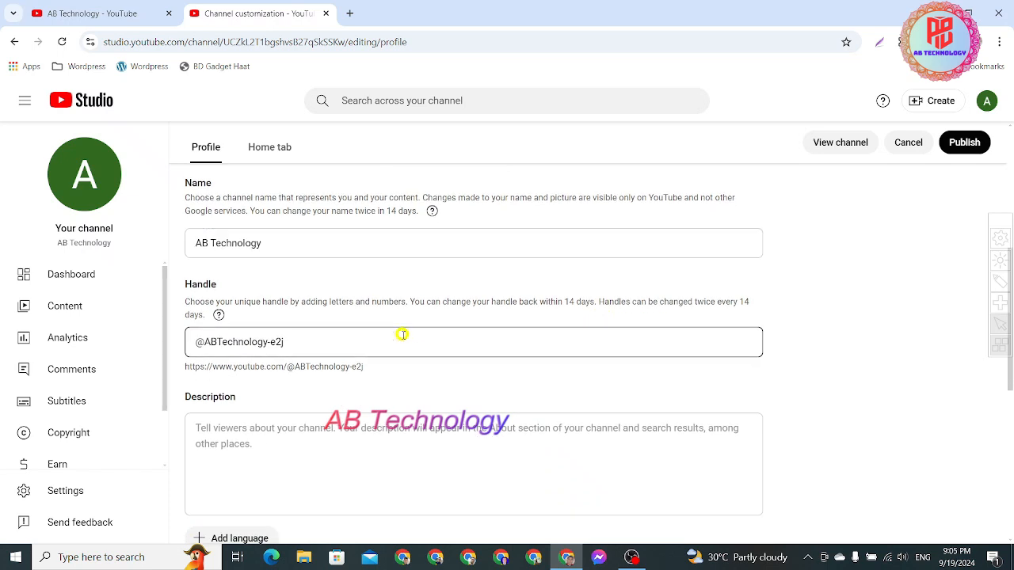
left_click(325, 344)
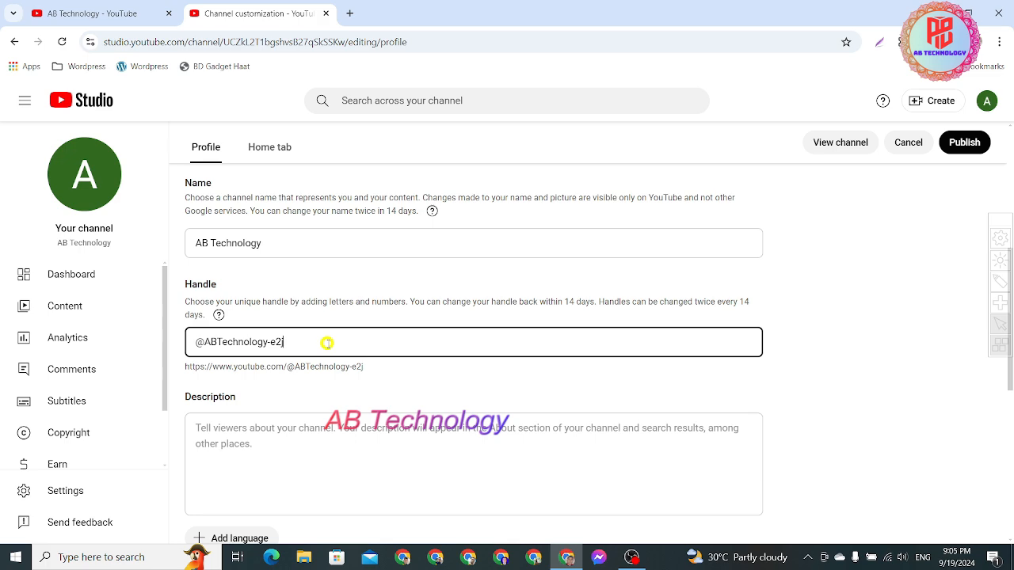
key("BackSpace")
key("BackSpace")
key("BackSpace")
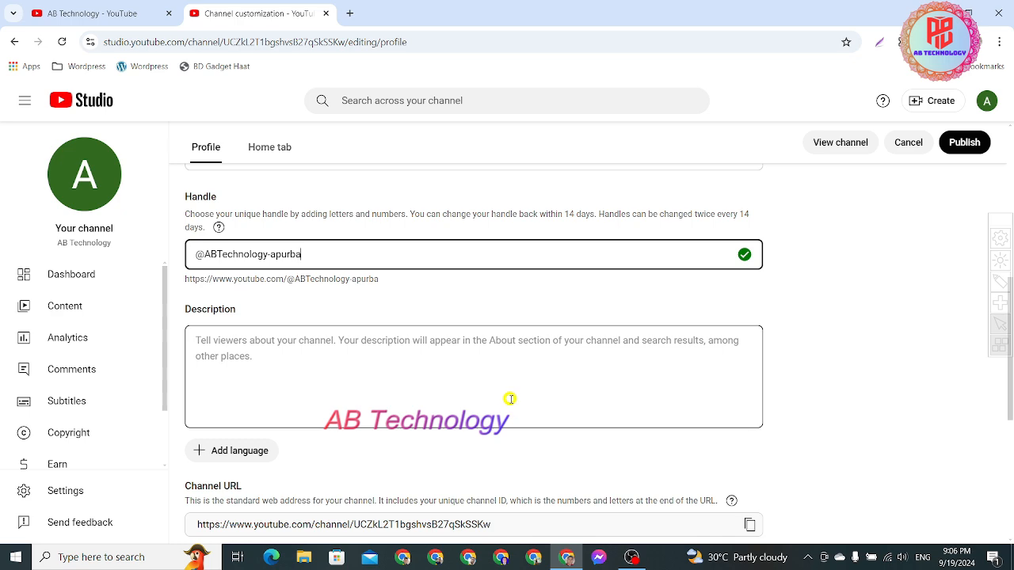
Enter the channel description "I am a professional digital mrketer"
scroll(510, 398, "down", 2)
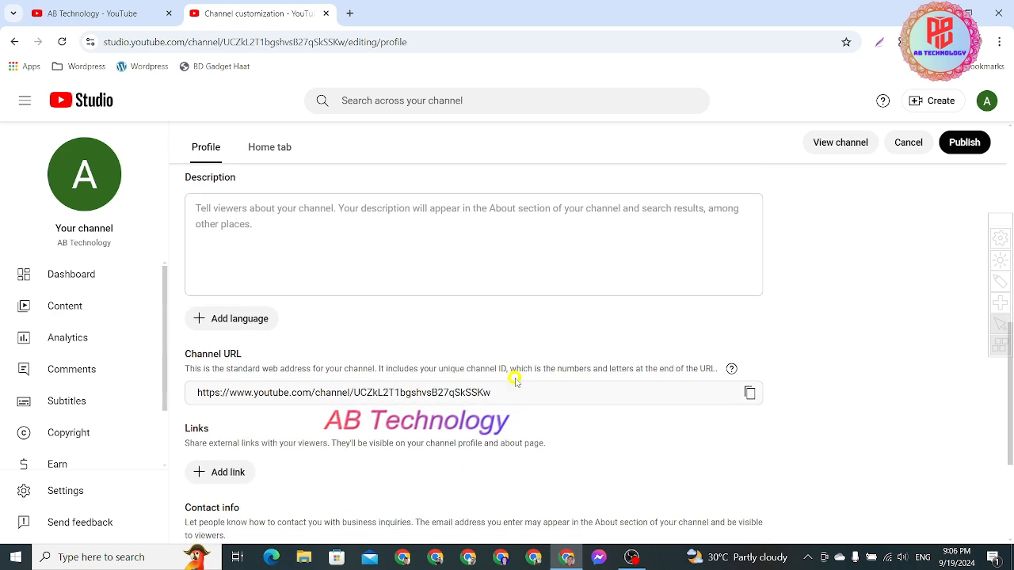
left_click(309, 245)
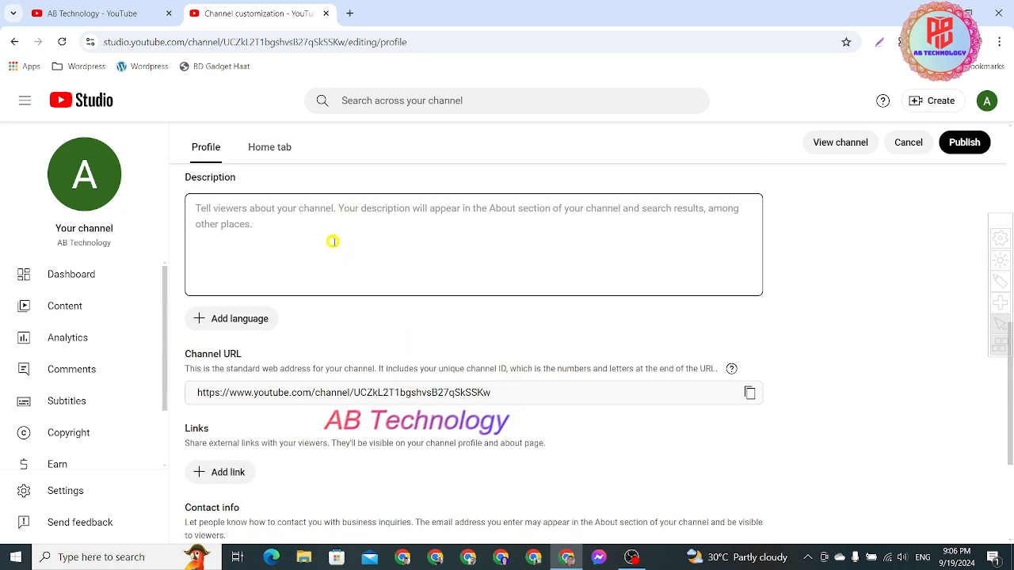
scroll(332, 241, "up", 2)
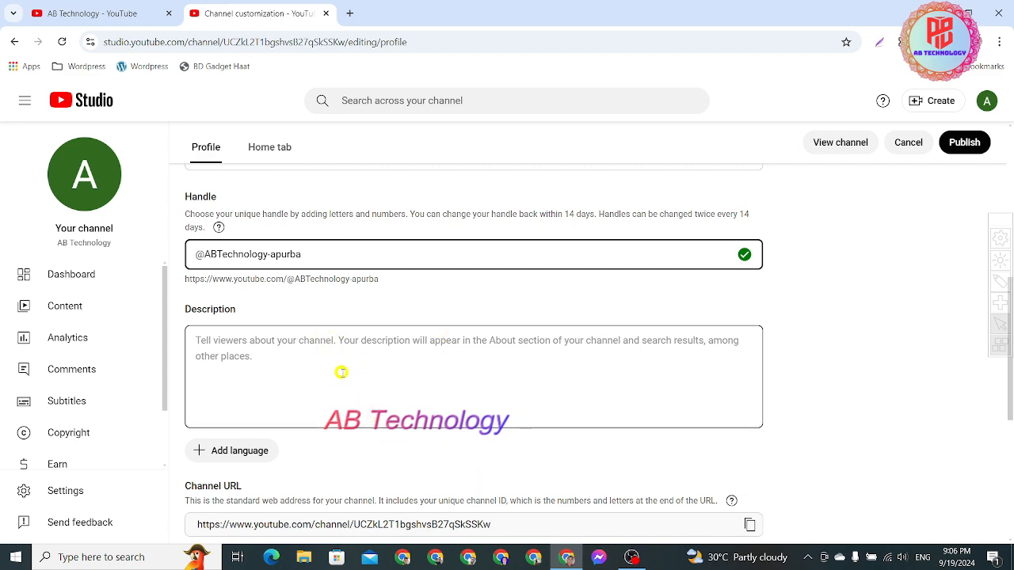
scroll(342, 372, "down", 3)
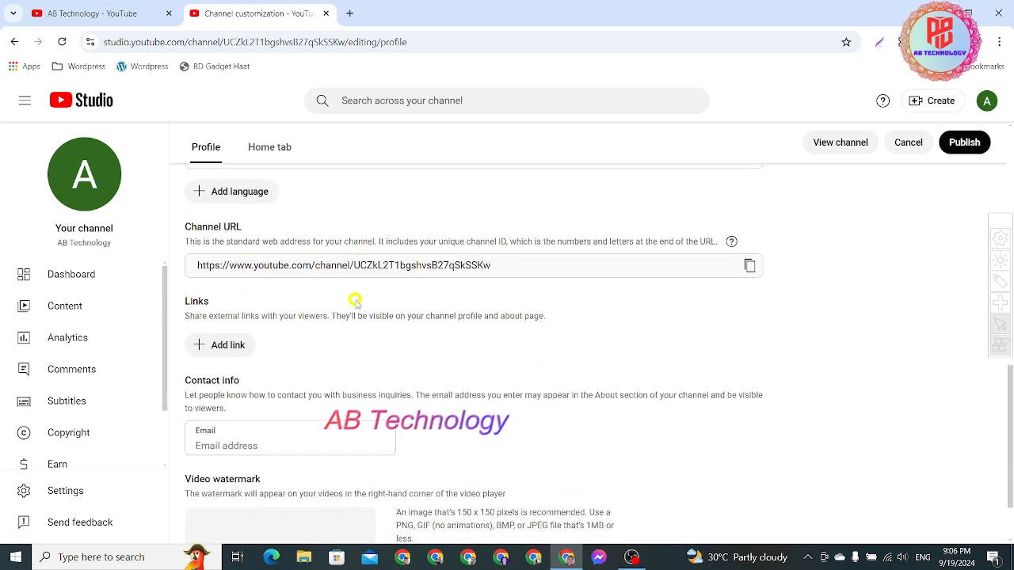
scroll(353, 300, "up", 3)
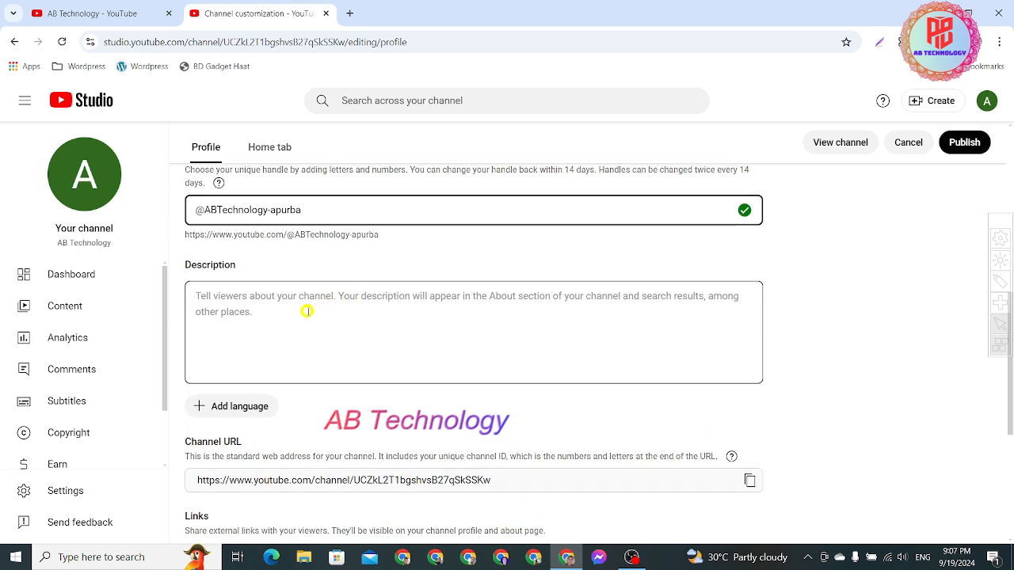
left_click(300, 320)
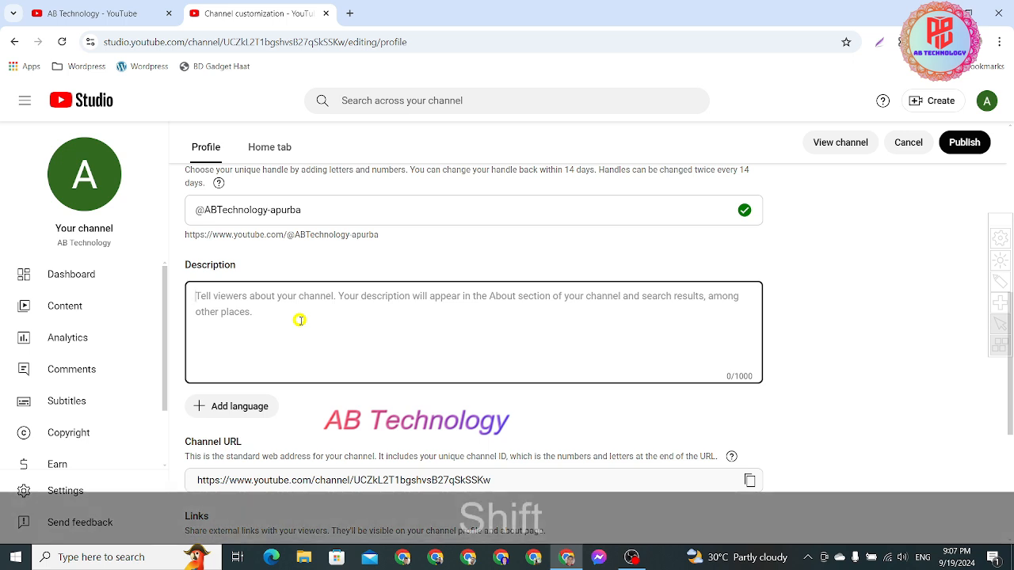
type("I am a")
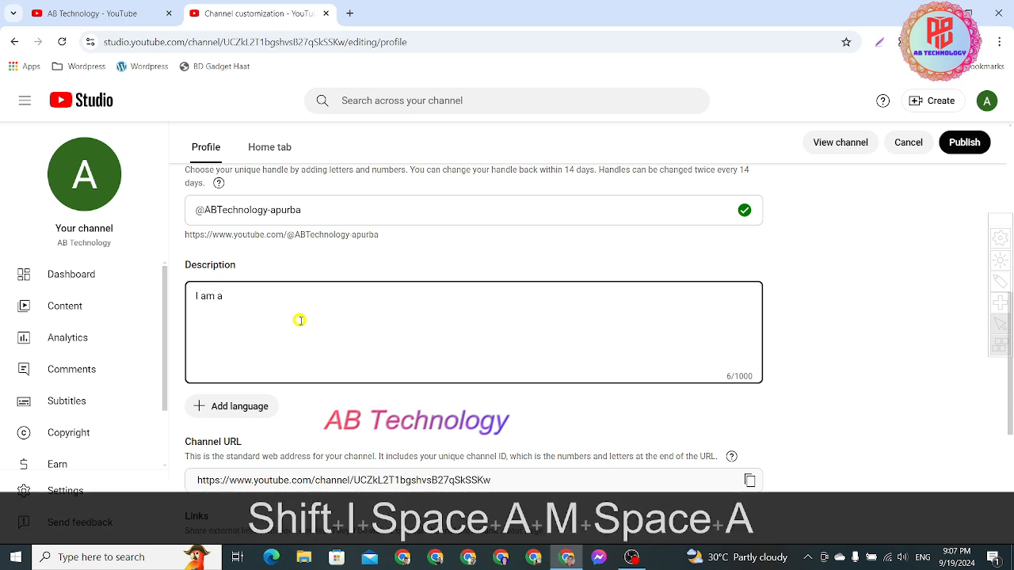
type(" pro")
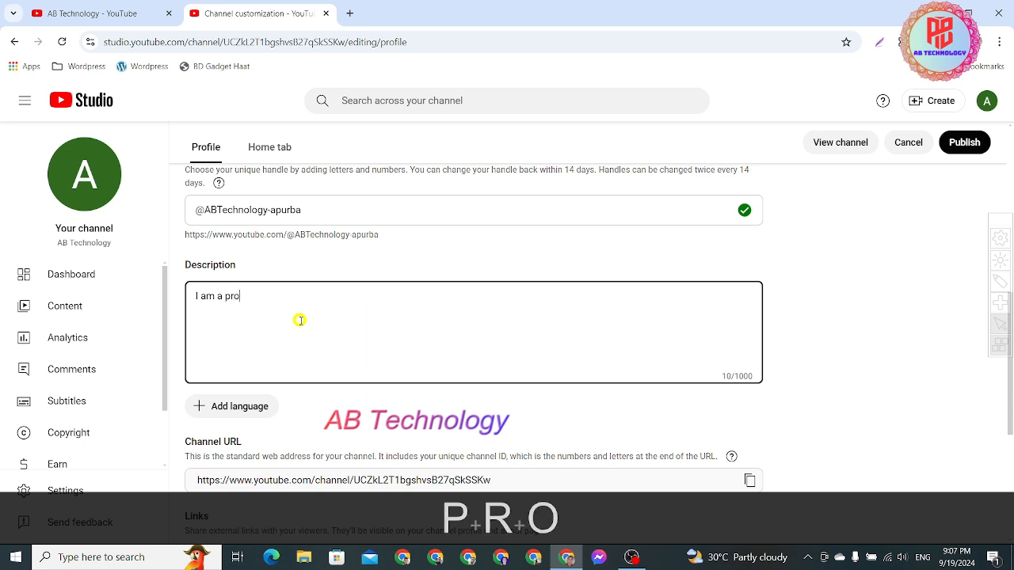
type("fessi")
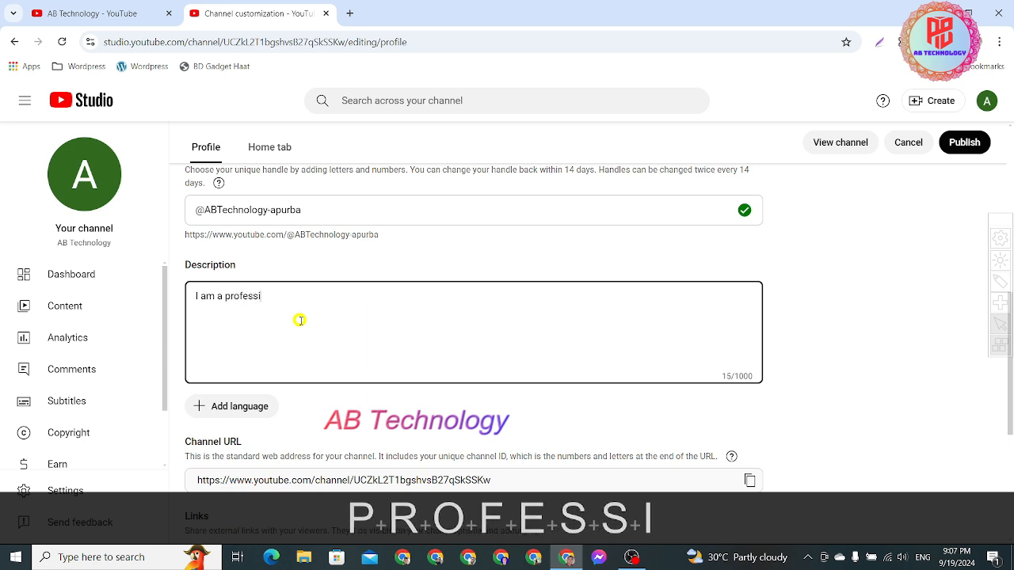
type("onal digital mrketer")
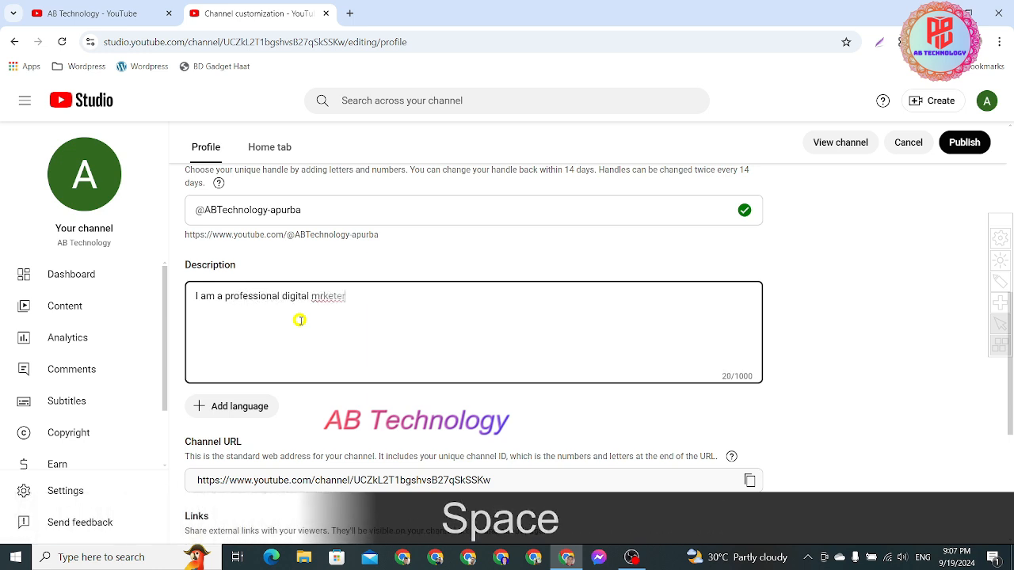
key("Tab")
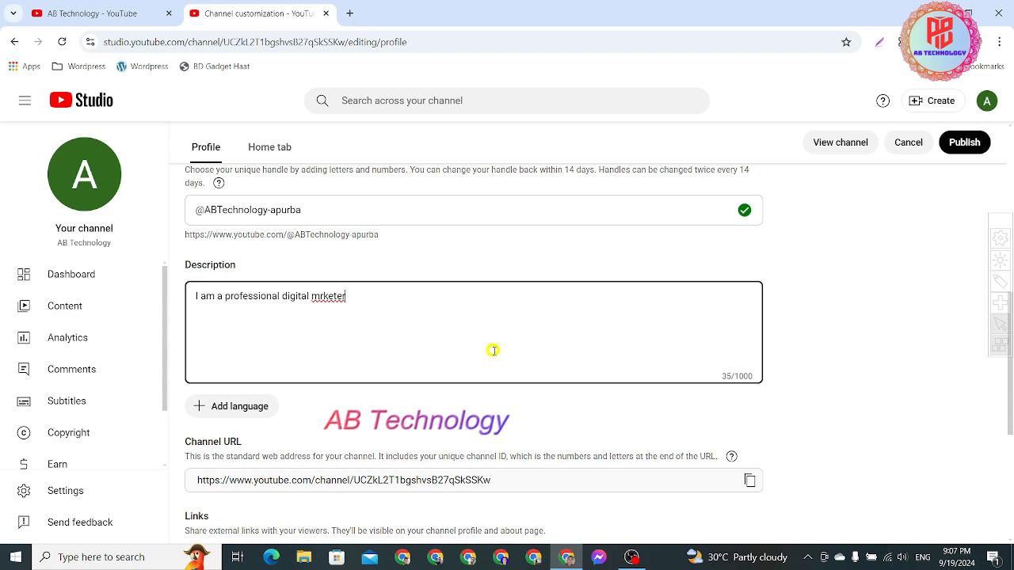
Publish the channel's profile changes and look over the customization page
scroll(562, 357, "down", 4)
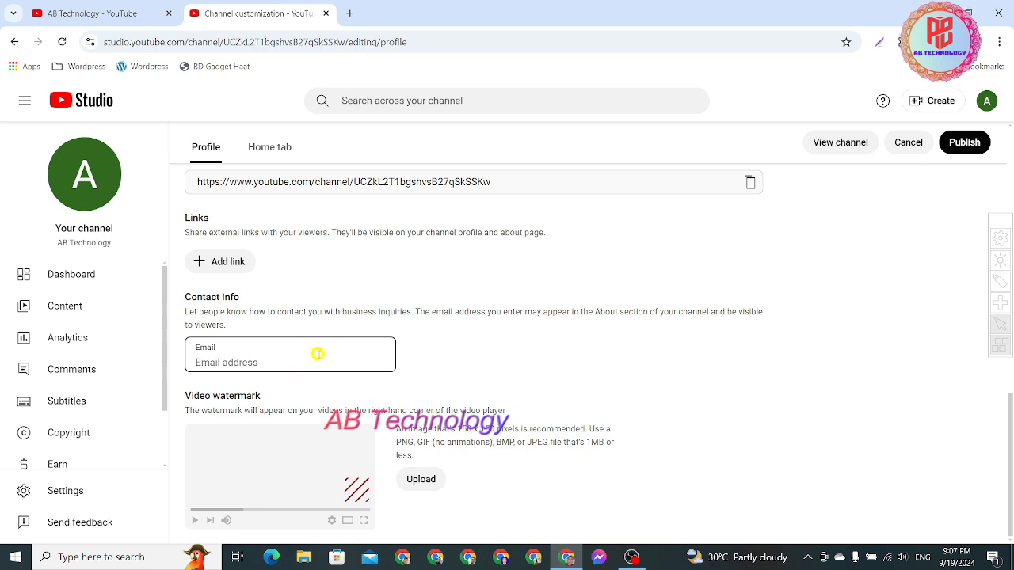
scroll(758, 305, "up", 6)
scroll(748, 358, "up", 4)
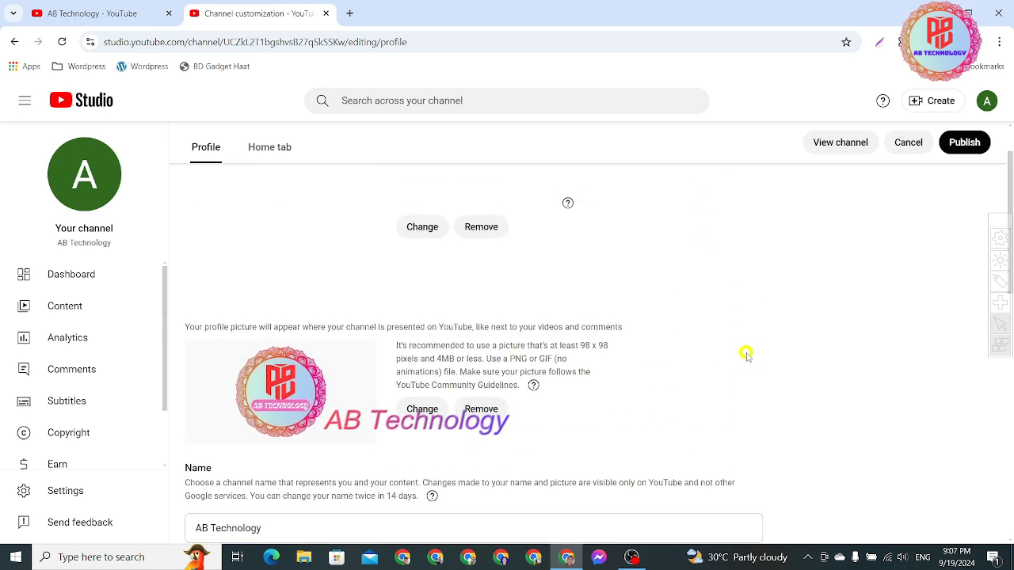
left_click(968, 179)
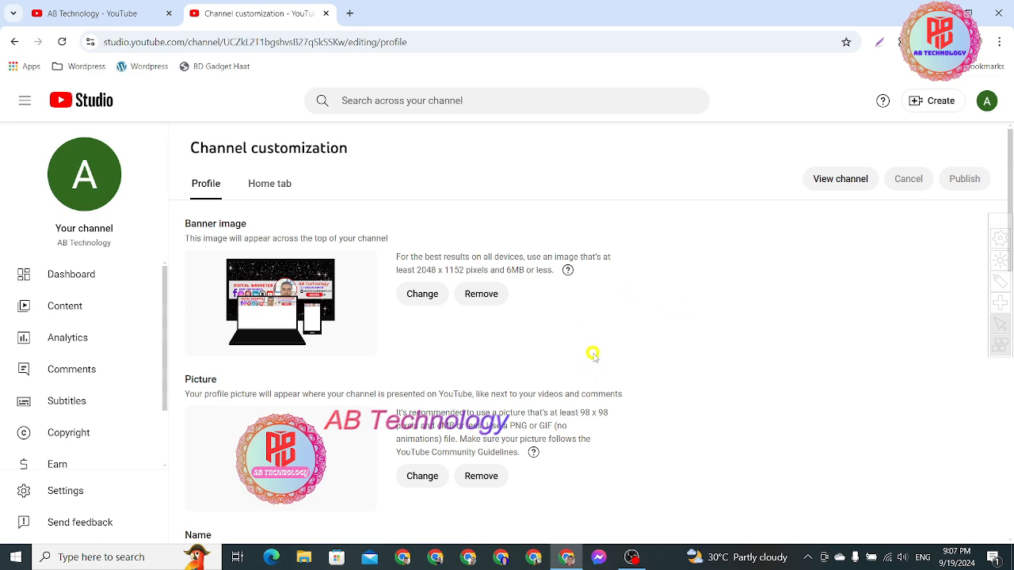
scroll(592, 355, "down", 6)
scroll(594, 342, "up", 3)
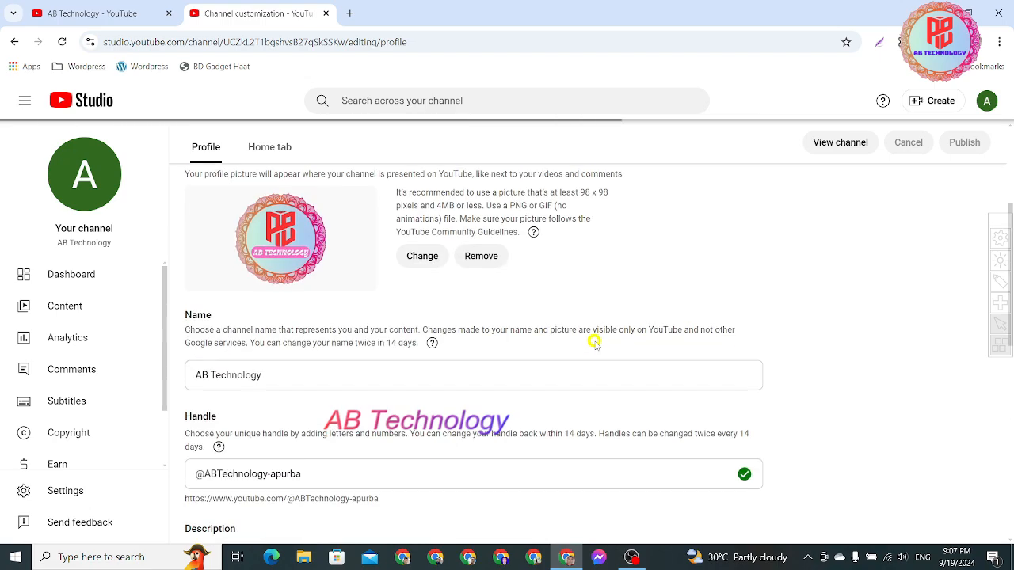
scroll(595, 342, "up", 3)
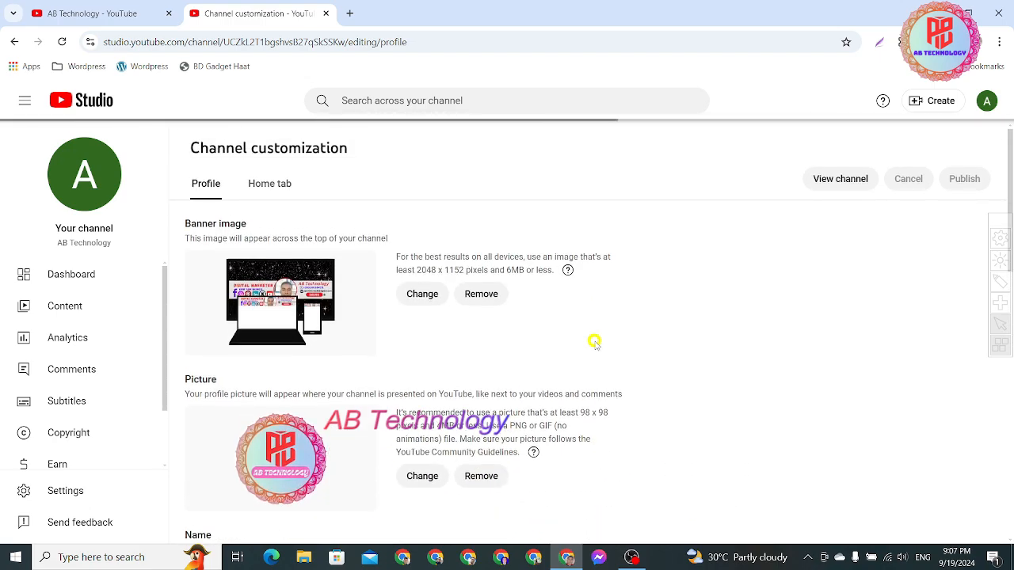